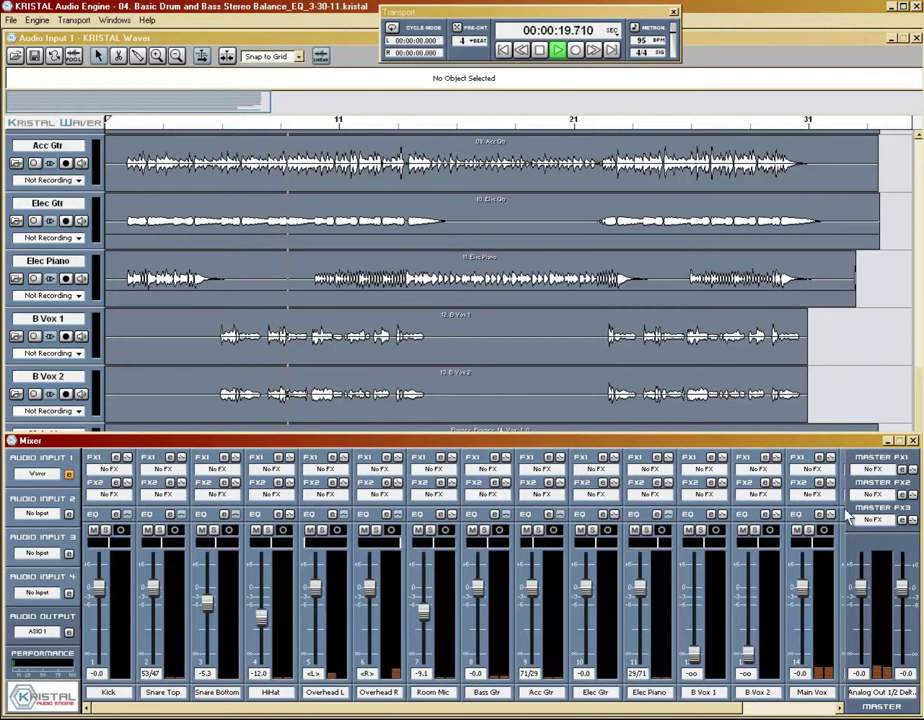
Step: Enable the high EQ band on the Main Vox channel and lower its gain to -1.9 dB
left_click(921, 415)
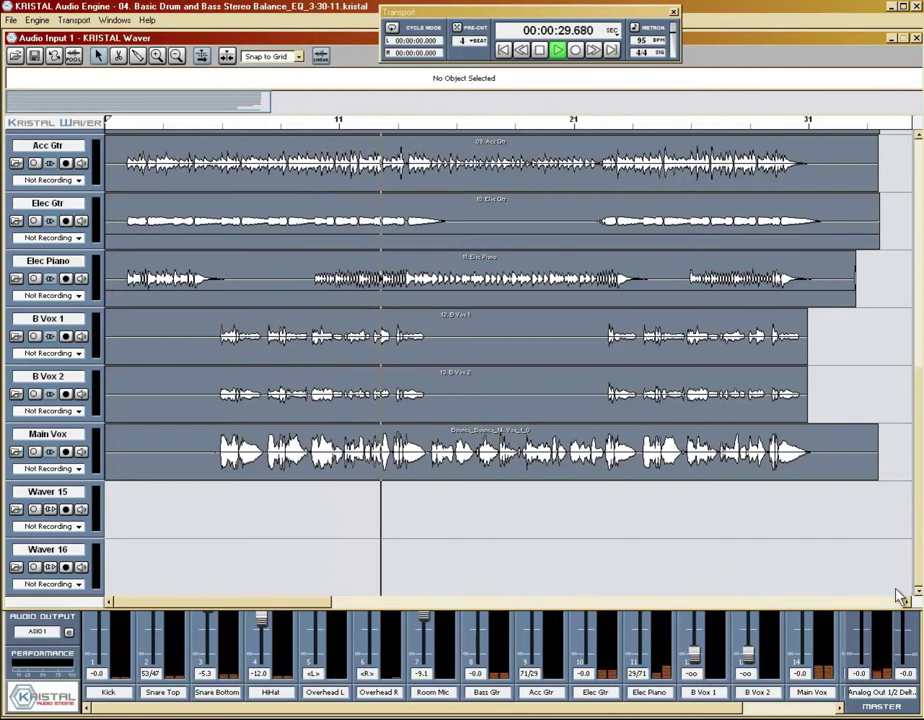
key("F3")
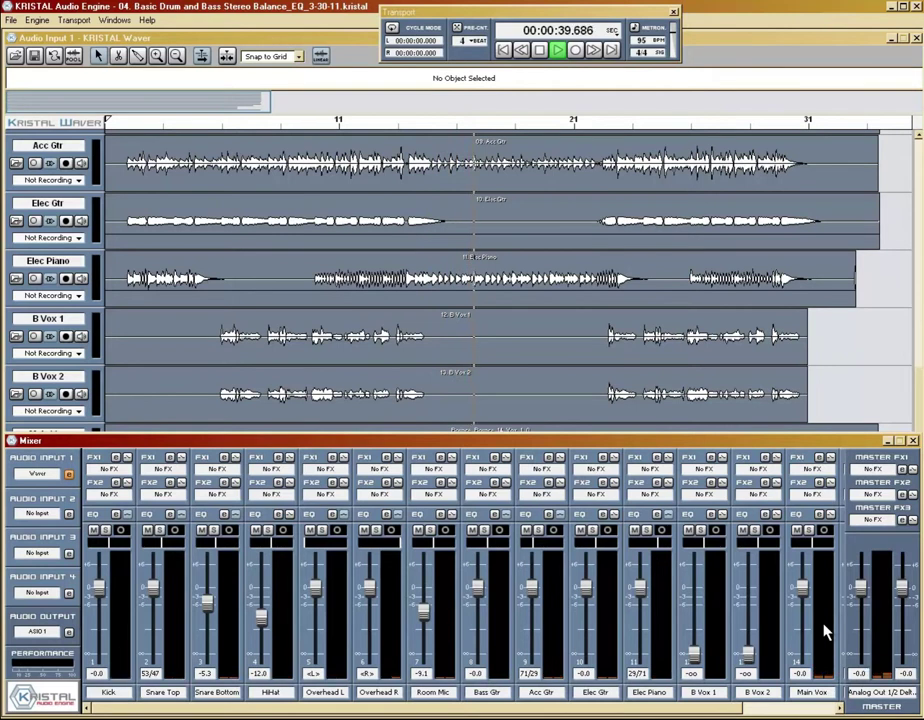
left_click(819, 515)
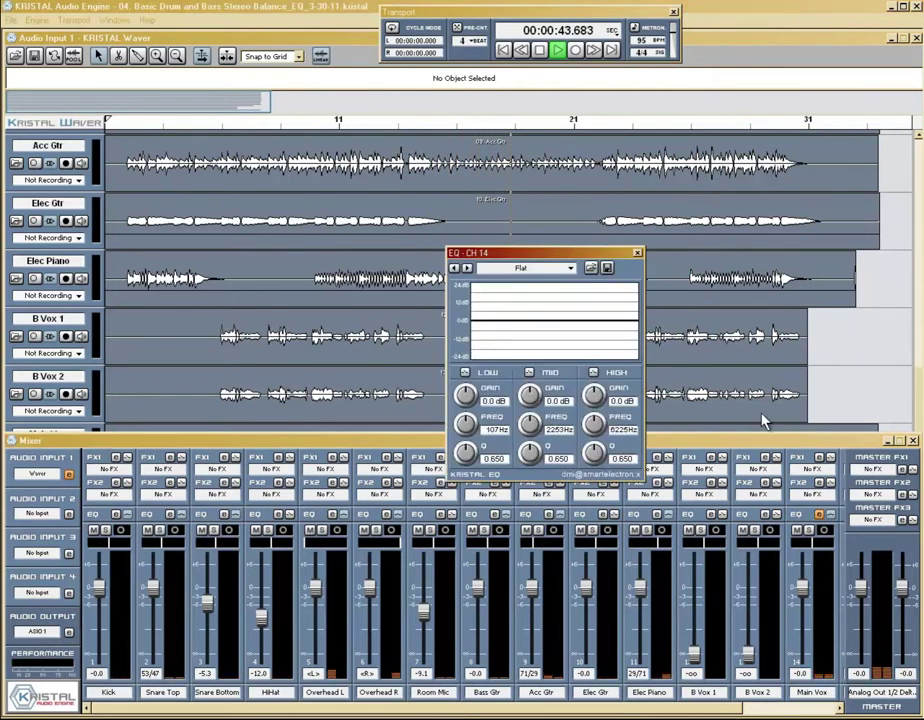
left_click_drag(614, 256, 868, 214)
left_click(845, 327)
left_click_drag(845, 350, 842, 356)
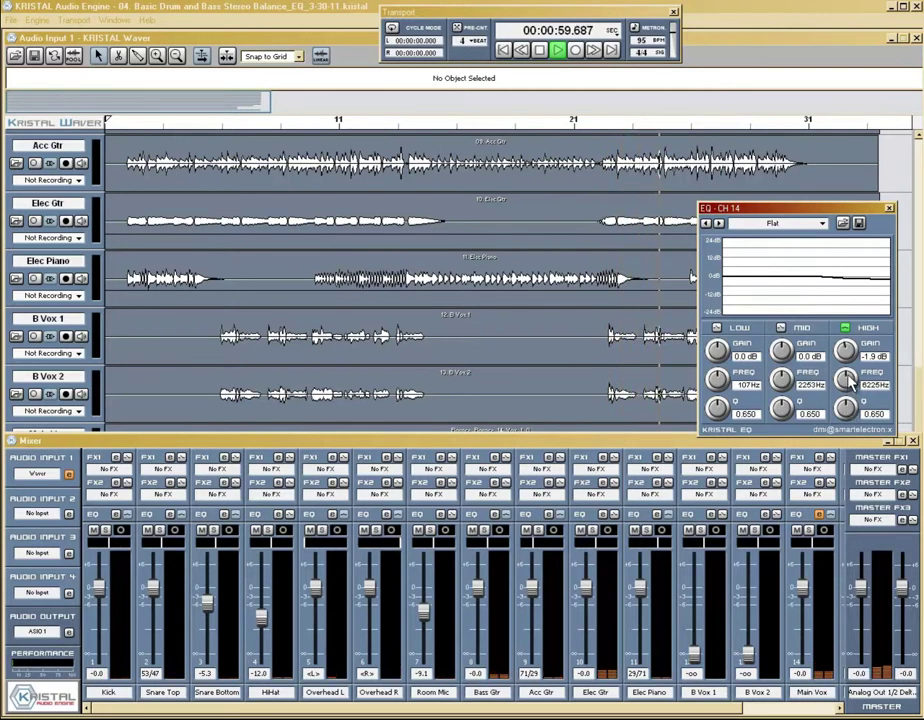
left_click(889, 208)
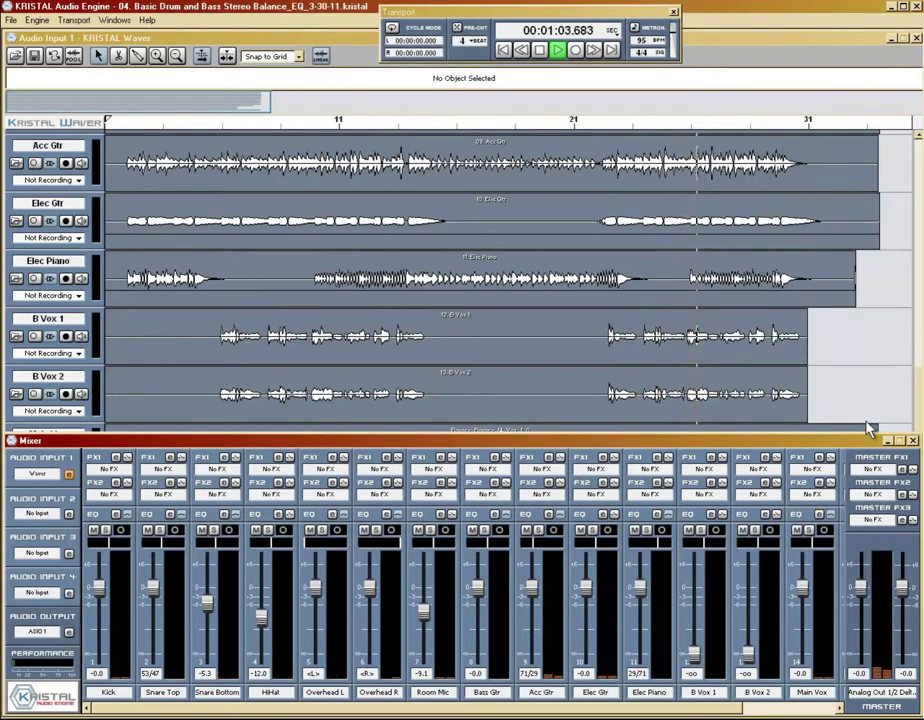
Step: Restart playback from just before the vocals enter and raise the B Vox 1 and B Vox 2 faders to 0 dB
left_click(897, 395)
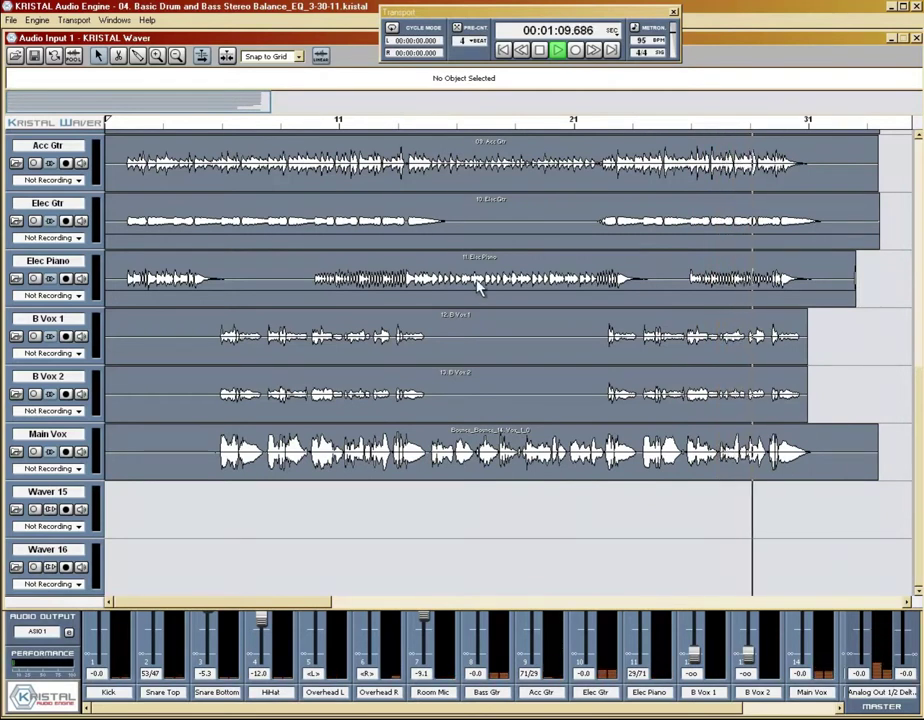
left_click(199, 128)
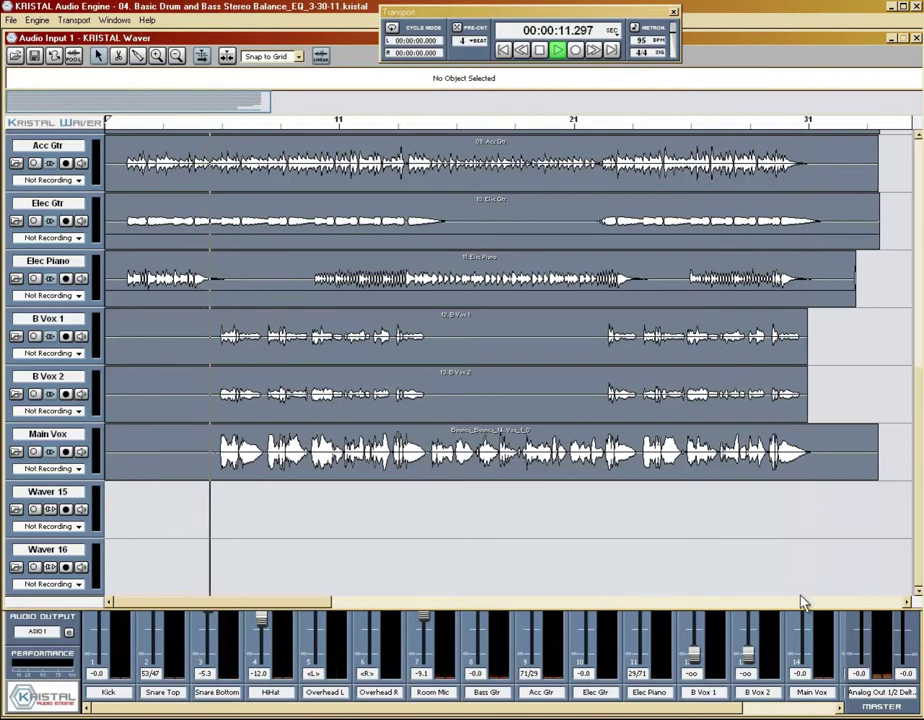
key("F3")
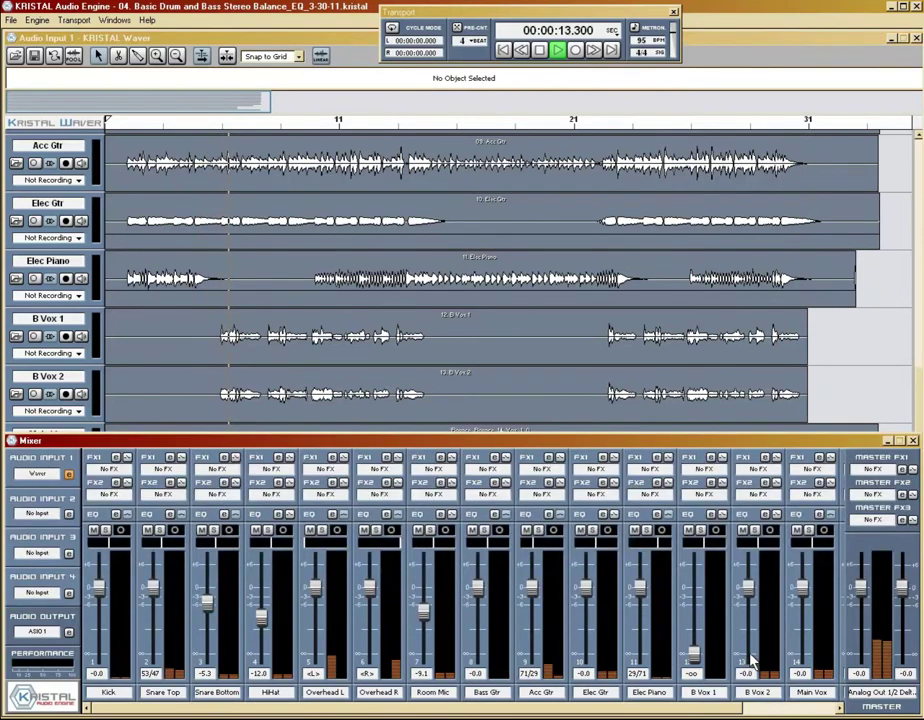
left_click(697, 656, "ctrl")
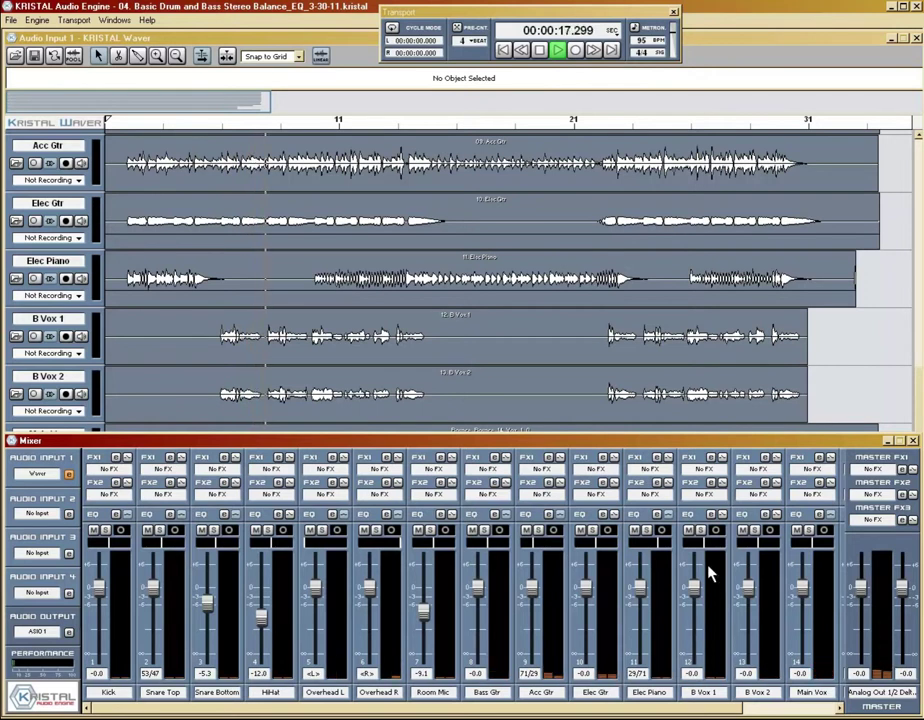
Step: Solo the B Vox 1, B Vox 2 and Main Vox channels
left_click(701, 530)
left_click(755, 530)
left_click(809, 530)
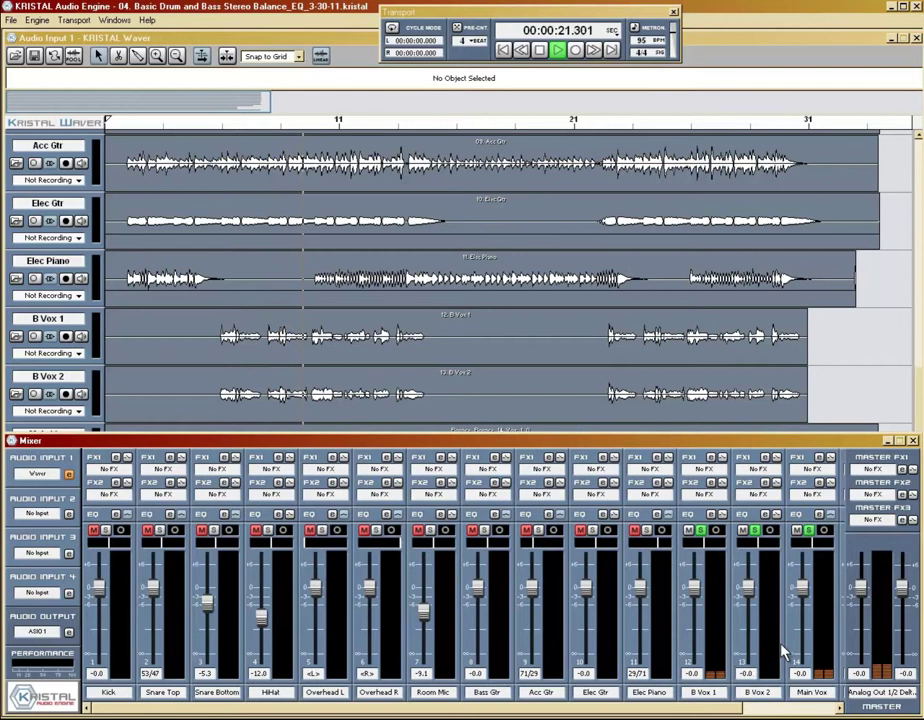
Step: Pan B Vox 1 to 81/19 and B Vox 2 to 16/84, and replay from just before the vocals enter
left_click_drag(699, 551, 692, 549)
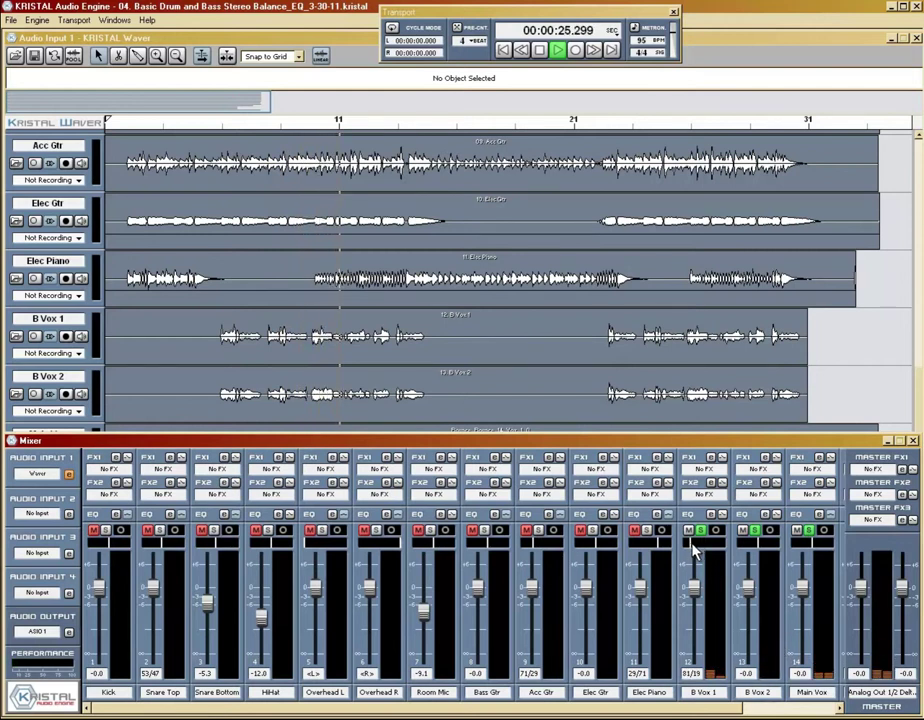
left_click_drag(761, 542, 773, 550)
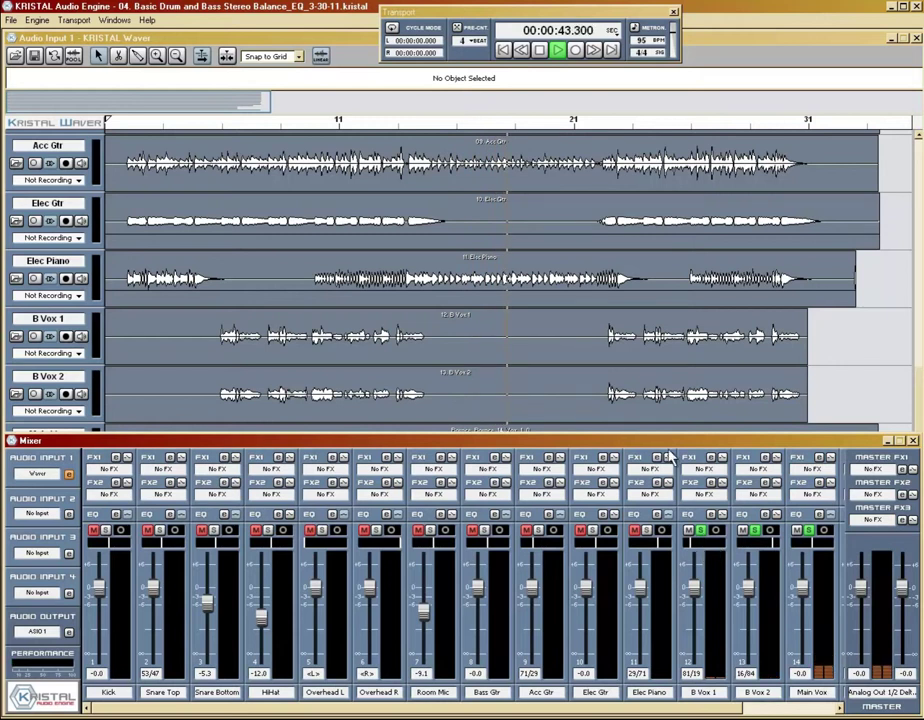
left_click(208, 122)
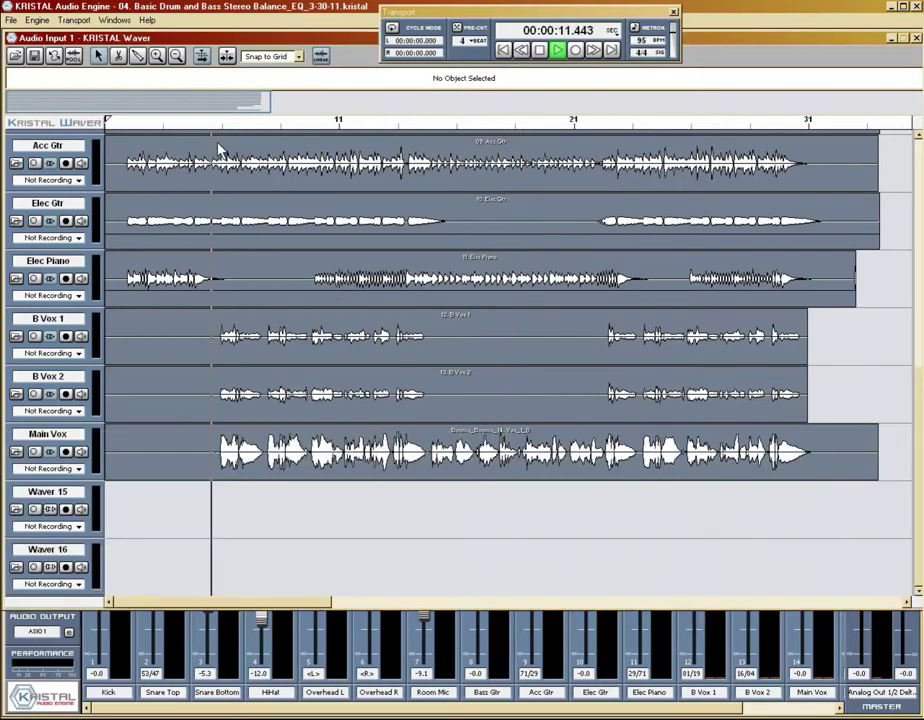
left_click(722, 622)
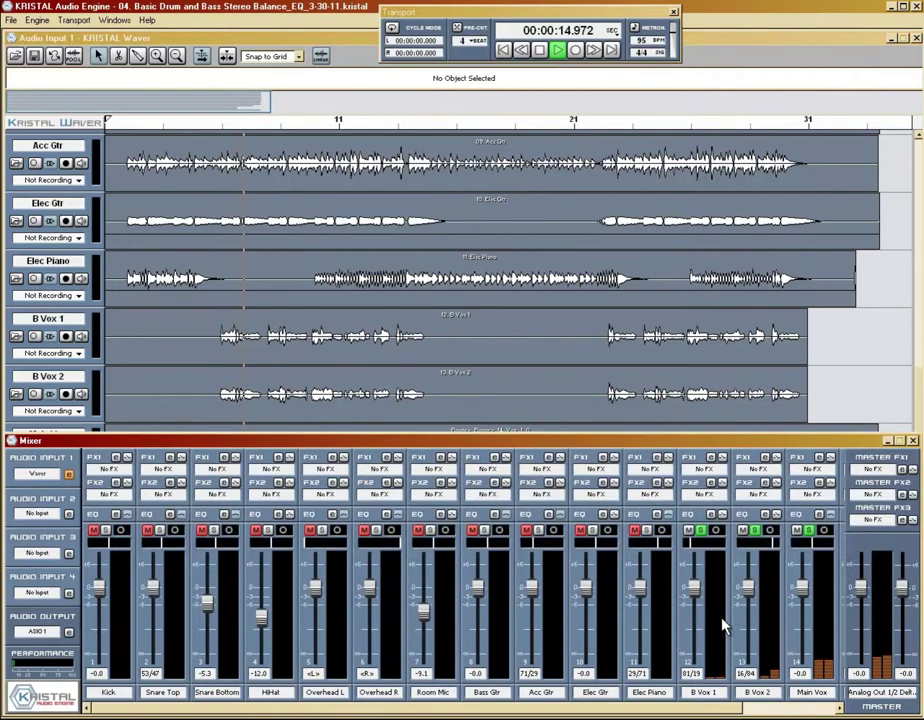
Step: Lower the clip volume of both backing vocal regions, with the B Vox 2 clip at -4.6
left_click(488, 357)
left_click_drag(456, 343, 456, 410)
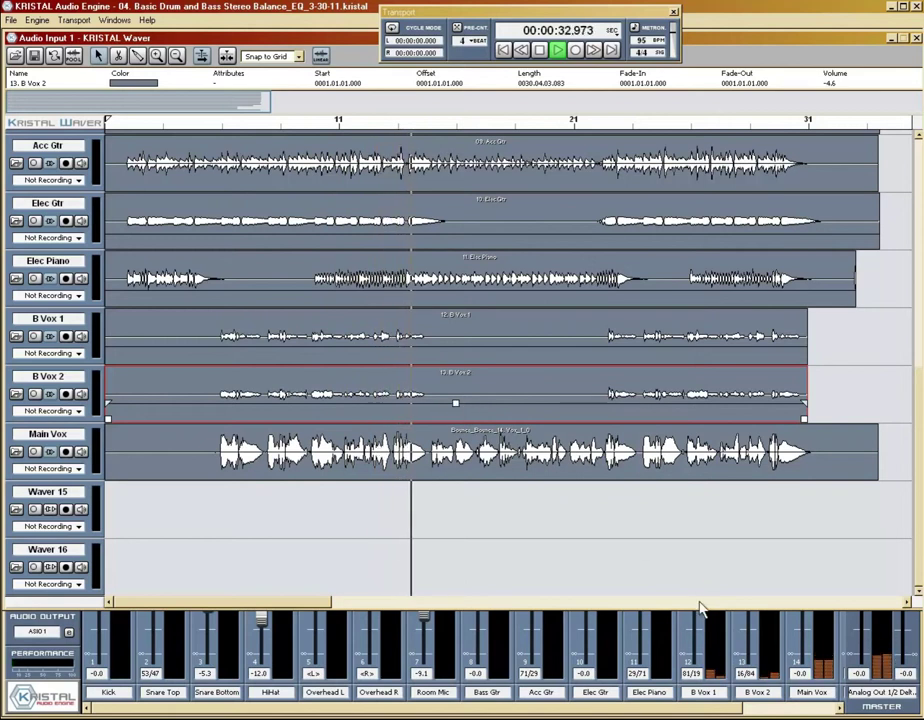
key("F3")
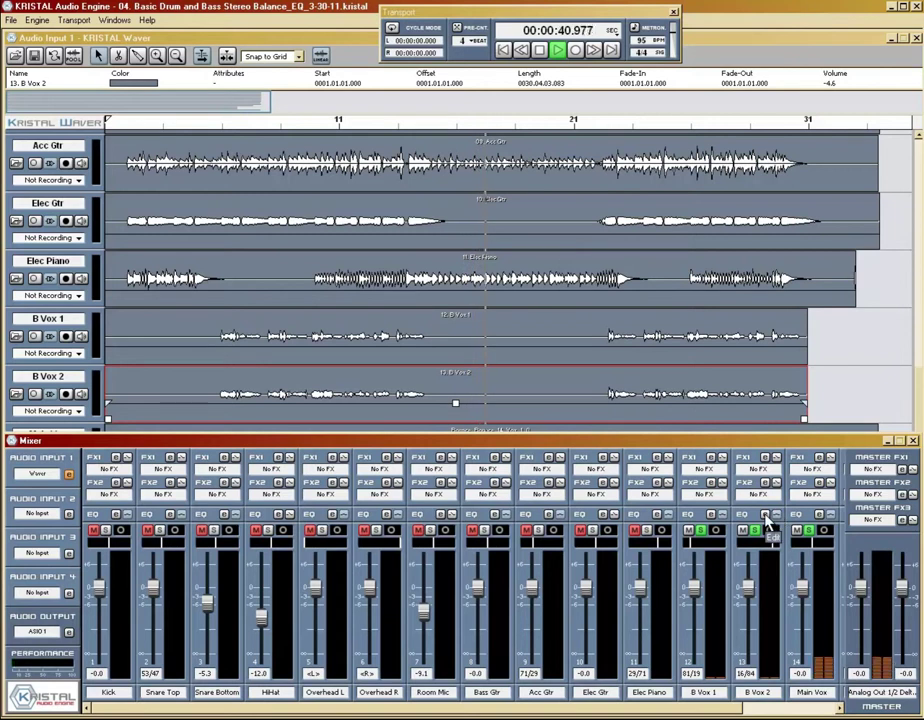
Step: Set the cycle range from 12.501 to 34.865 seconds around the first backing vocal section and play it in cycle mode
key("space")
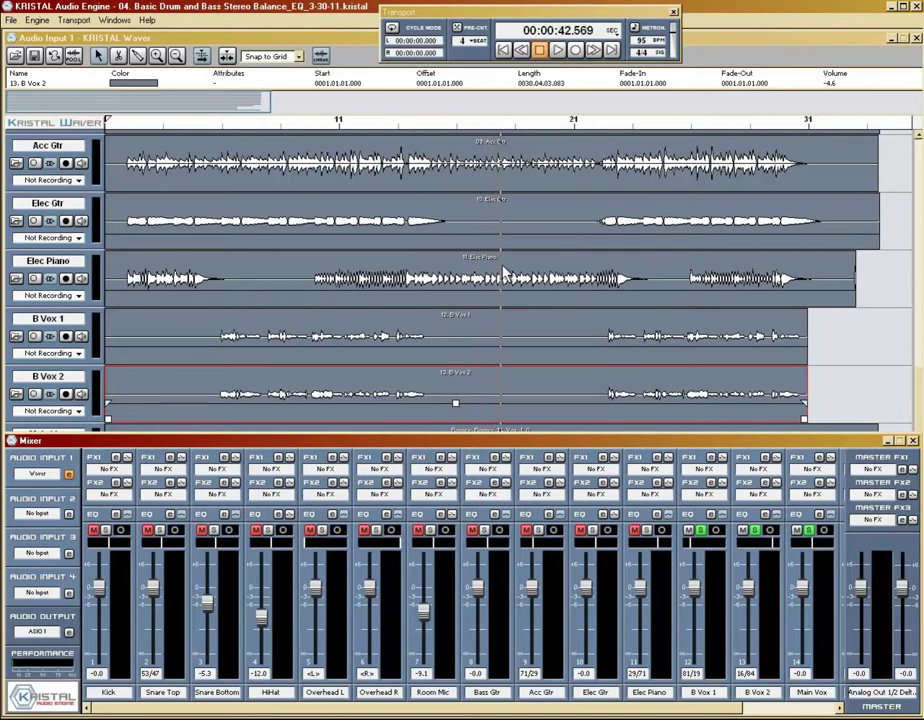
left_click(213, 128)
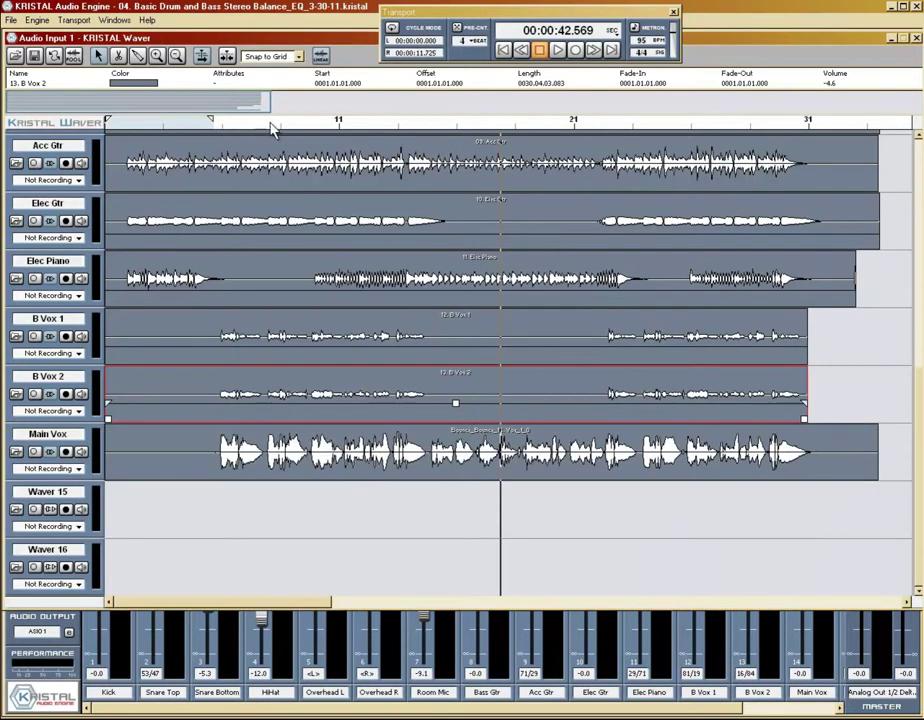
left_click(429, 130)
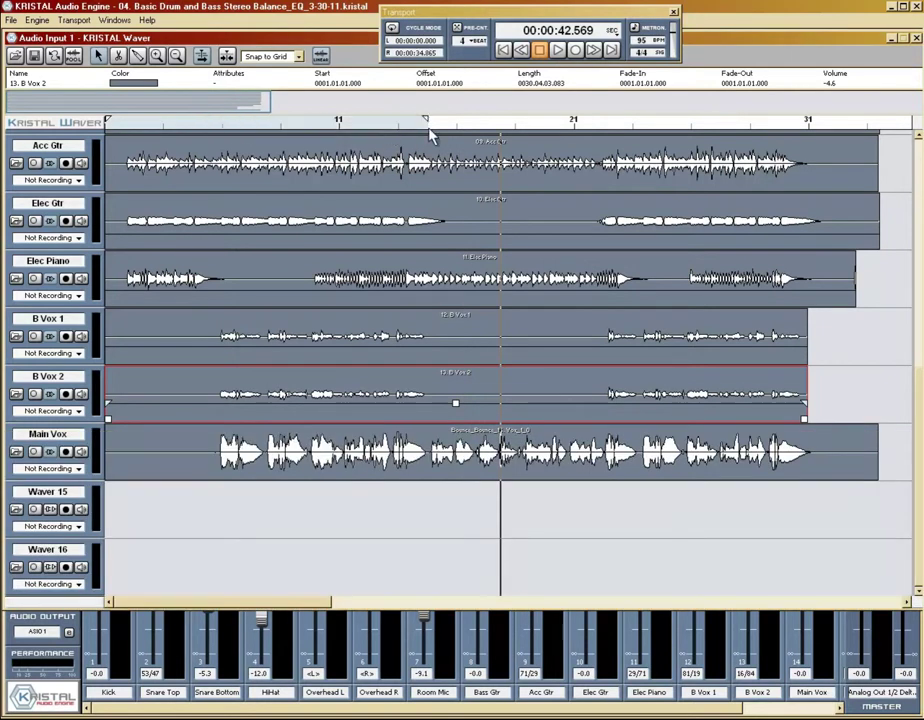
left_click(224, 130)
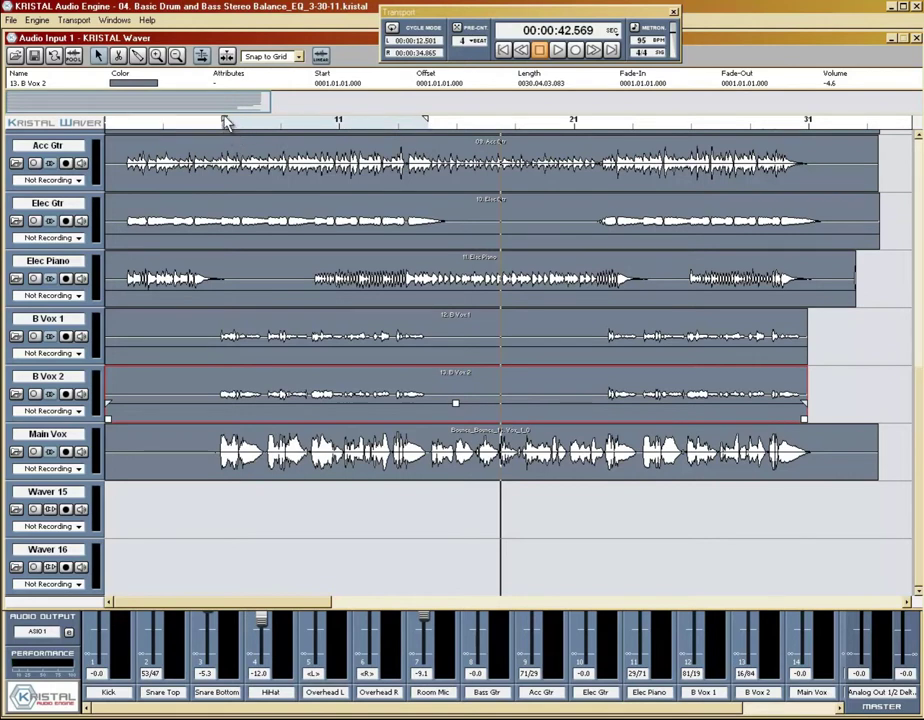
left_click(231, 126)
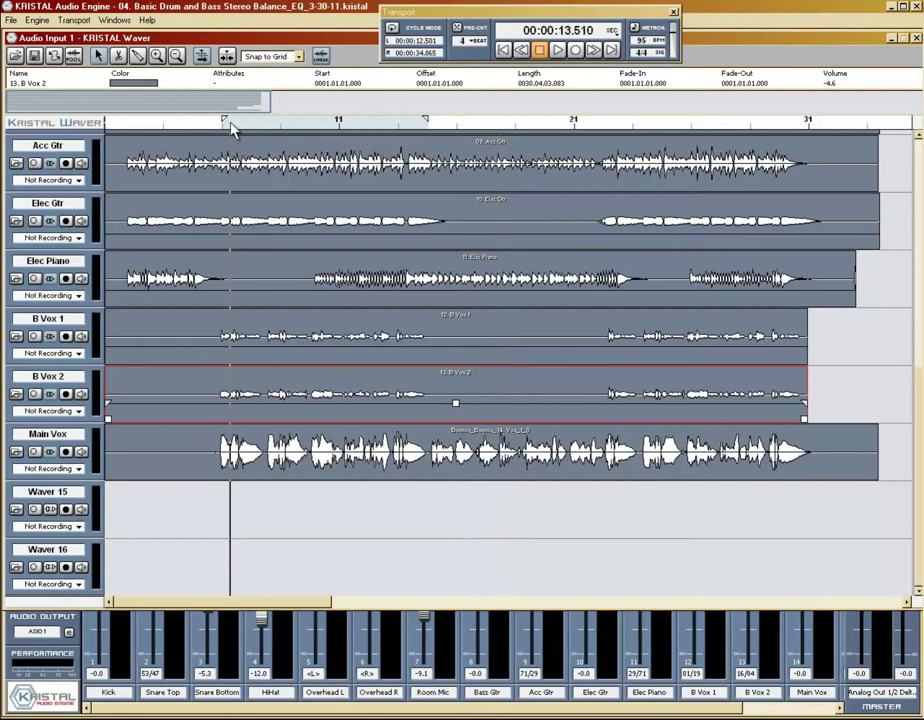
left_click(391, 28)
left_click(391, 28)
key("space")
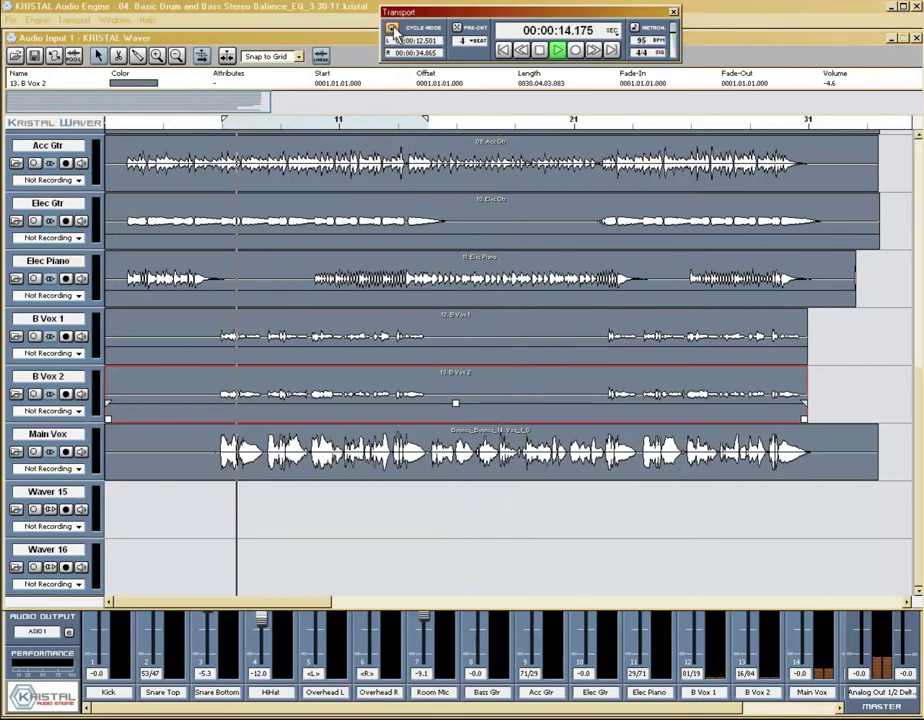
Step: Enable the low EQ band on B Vox 1 and B Vox 2 and cut its gain to -24.0 dB on both
key("F3")
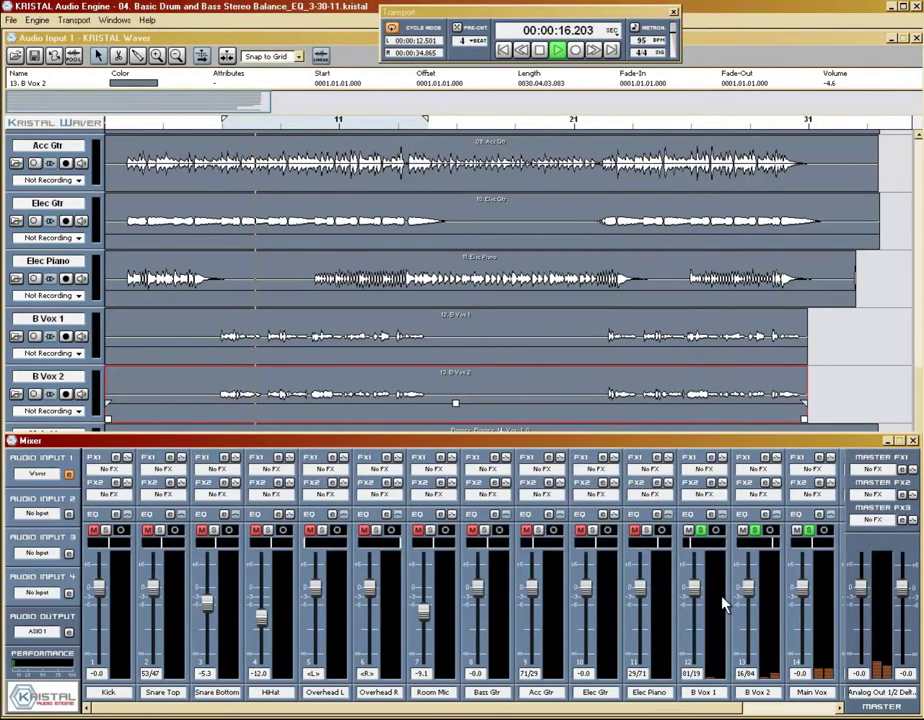
left_click(711, 514)
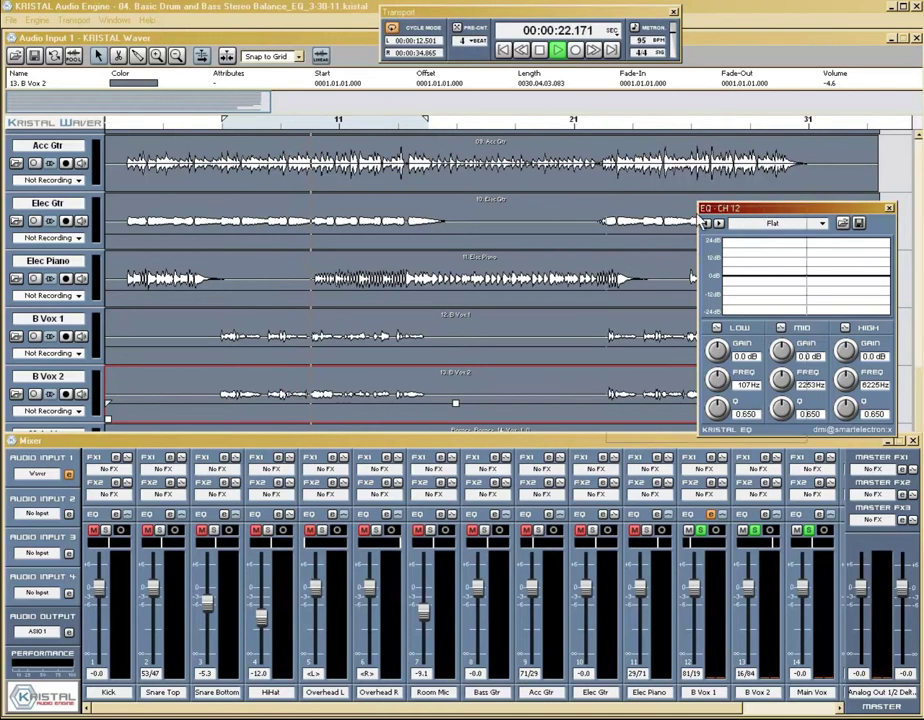
left_click_drag(796, 211, 584, 214)
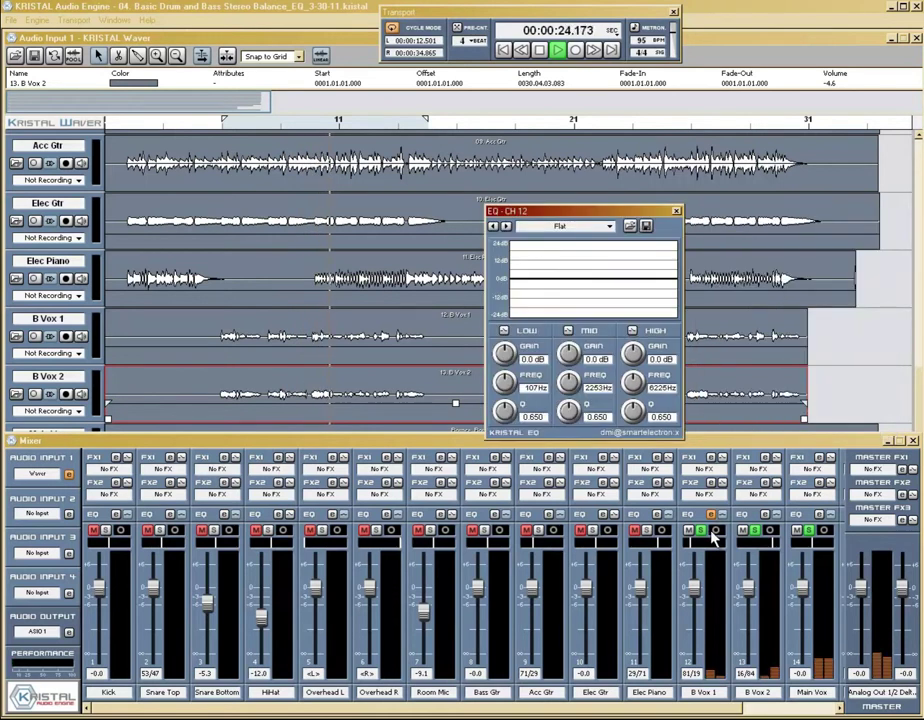
left_click(764, 515)
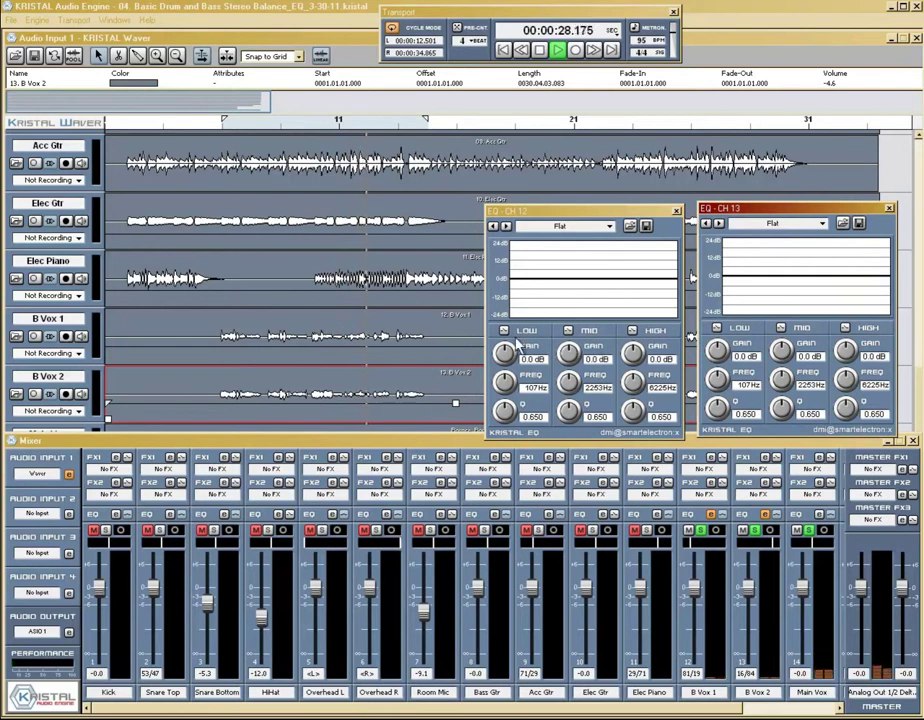
left_click(503, 330)
left_click(716, 330)
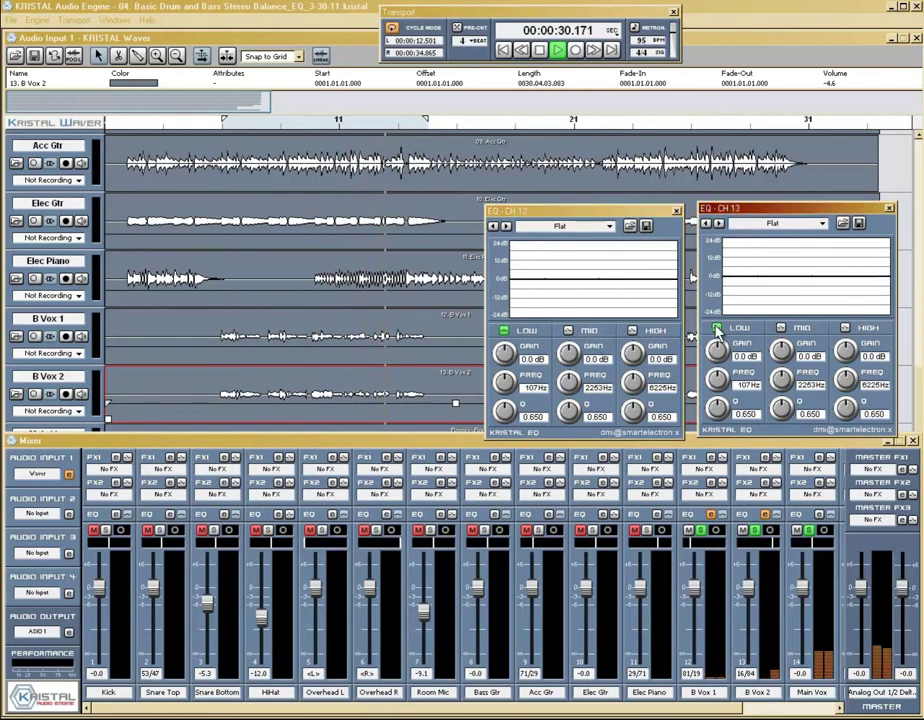
left_click_drag(719, 348, 719, 300)
left_click_drag(503, 353, 503, 300)
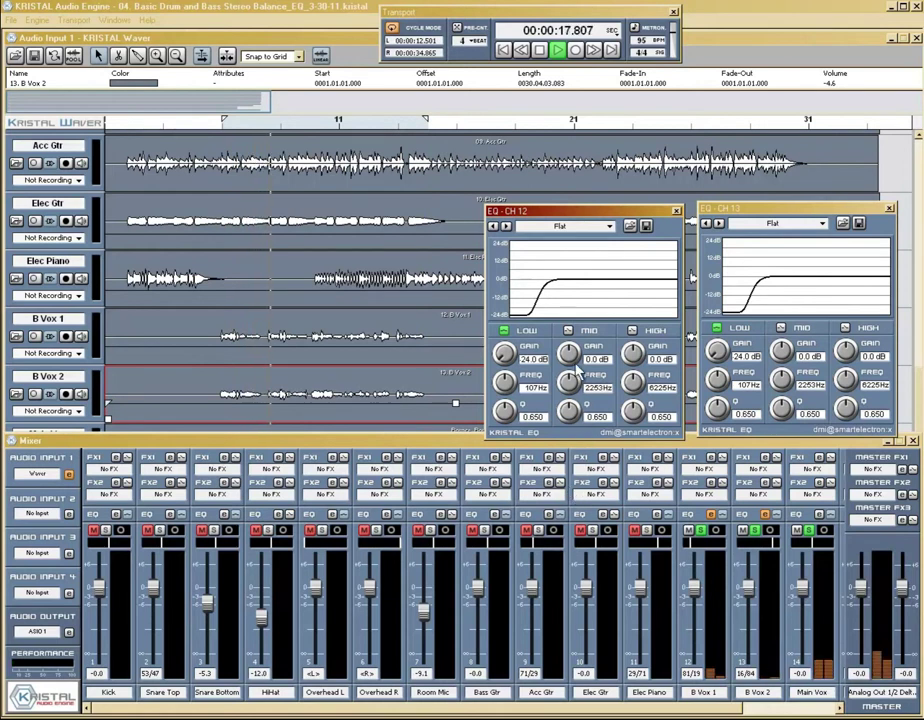
Step: Enable the mid EQ band on both backing vocals, with gain at -6.5 dB on B Vox 1 and -4.1 dB on B Vox 2
left_click_drag(569, 352, 564, 368)
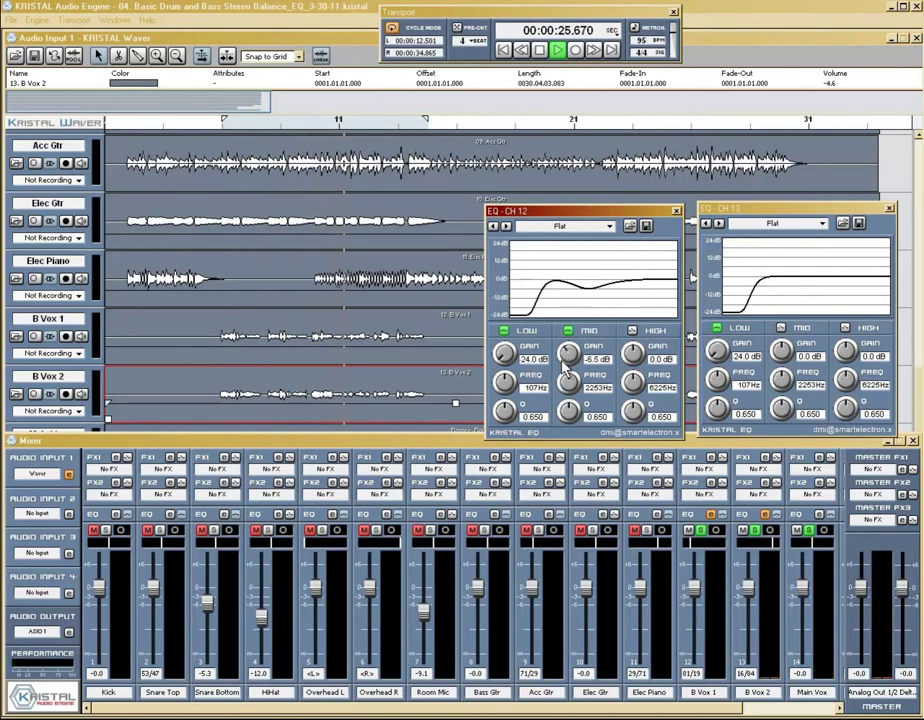
left_click(781, 329)
left_click_drag(783, 349, 780, 365)
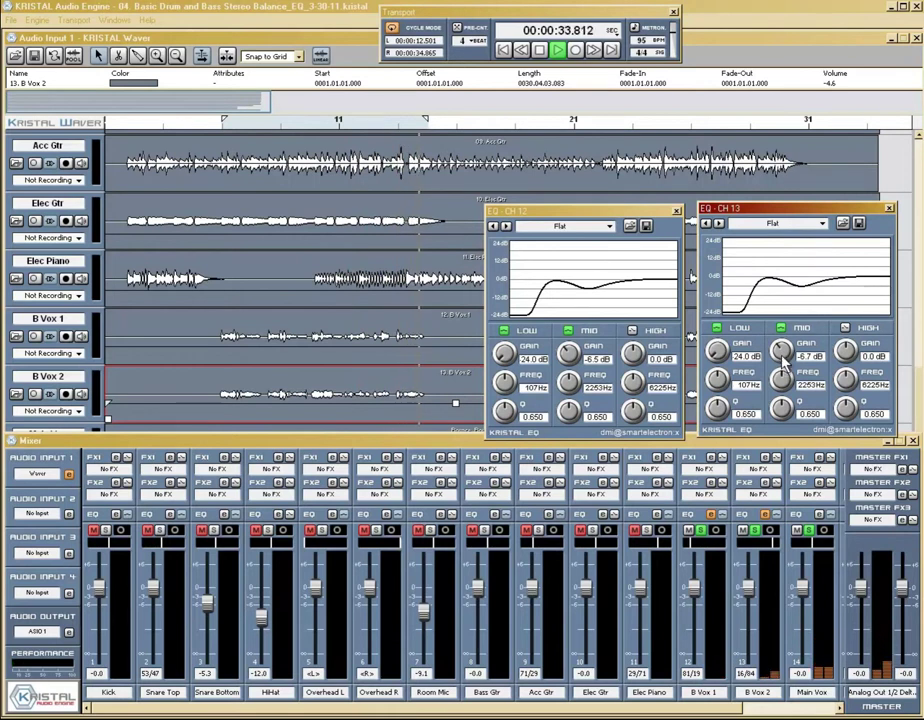
left_click_drag(784, 358, 784, 351)
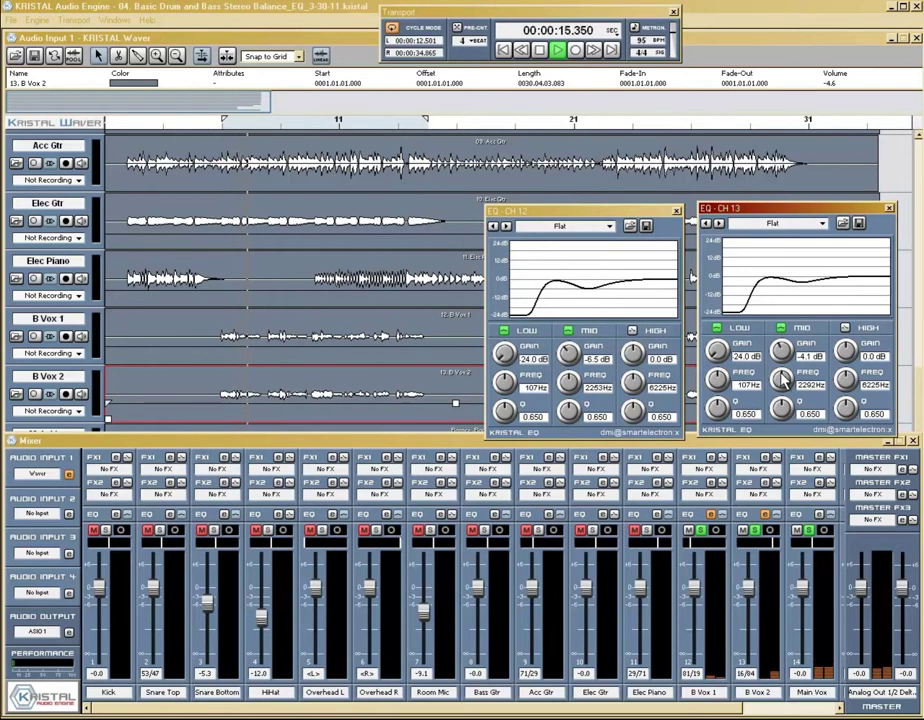
Step: Set the mid band Q to 1.000 on both backing vocals, with the frequency at 1539 Hz on B Vox 1 and 1415 Hz on B Vox 2
left_click_drag(781, 420, 779, 358)
left_click_drag(568, 420, 571, 330)
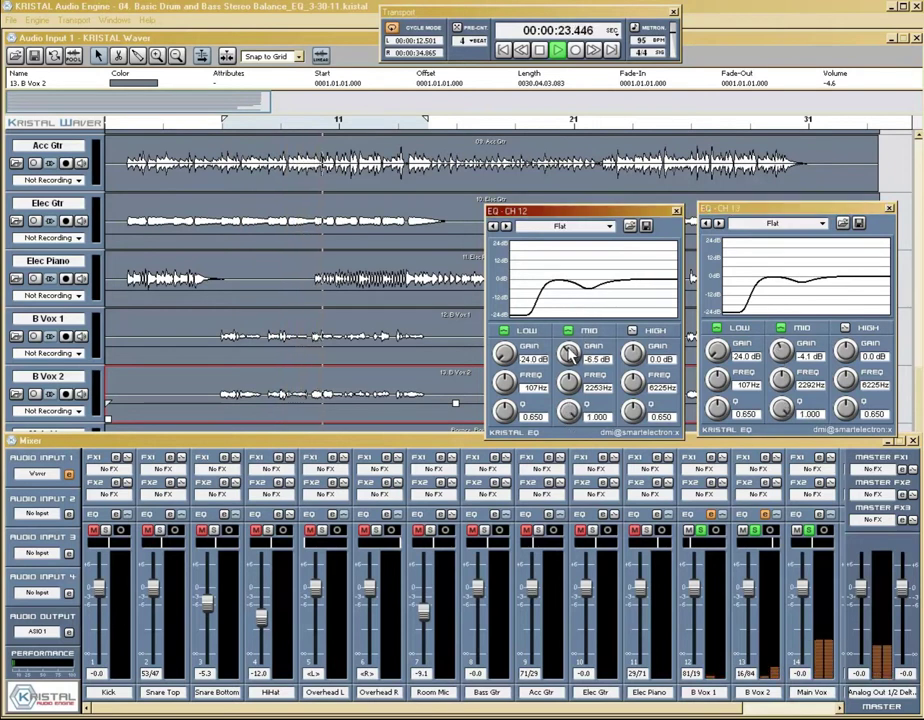
left_click_drag(570, 378, 570, 380)
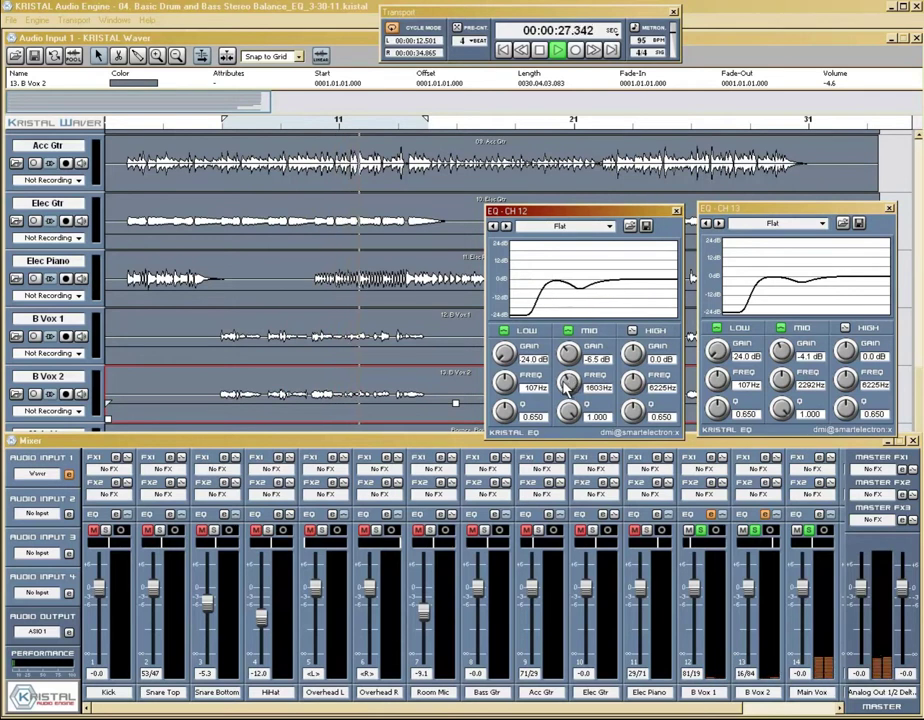
left_click_drag(782, 378, 779, 392)
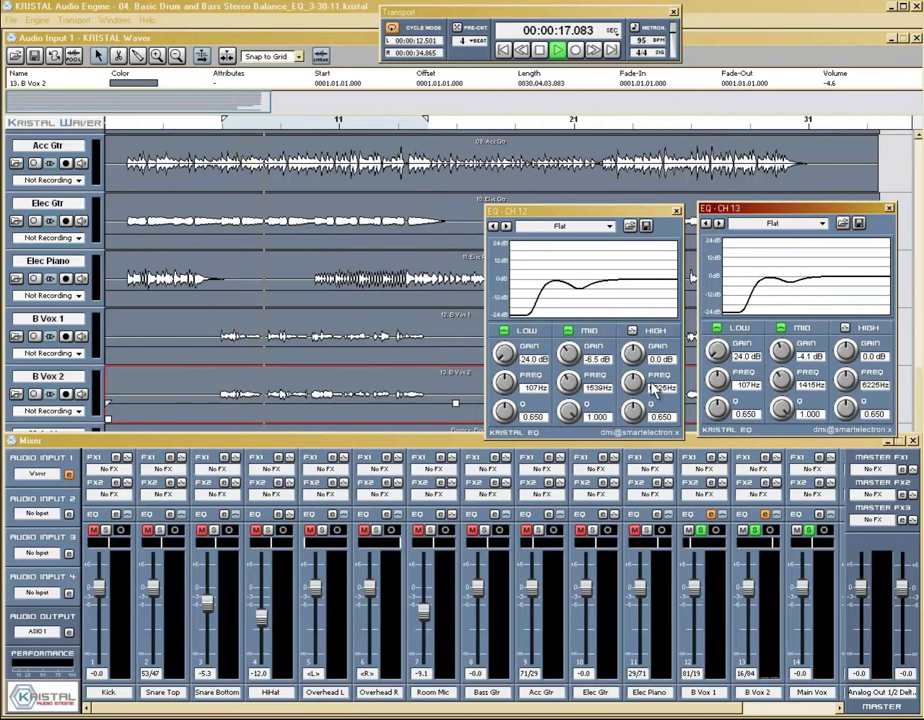
left_click(676, 211)
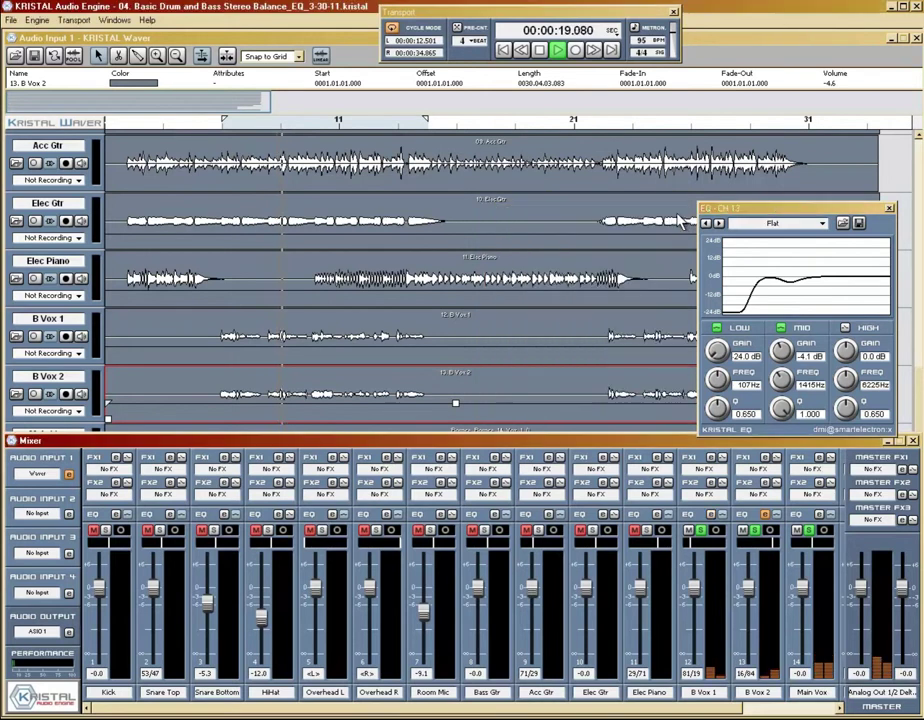
Step: Close the B Vox 2 EQ and take B Vox 1, B Vox 2 and Main Vox out of solo
left_click(888, 210)
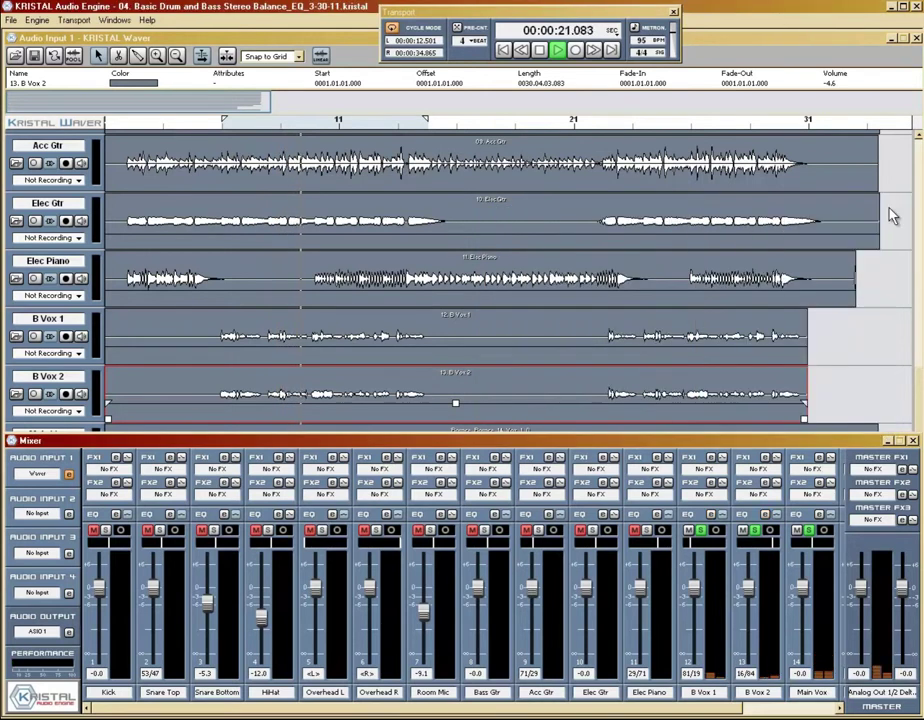
left_click(700, 530)
left_click(755, 530)
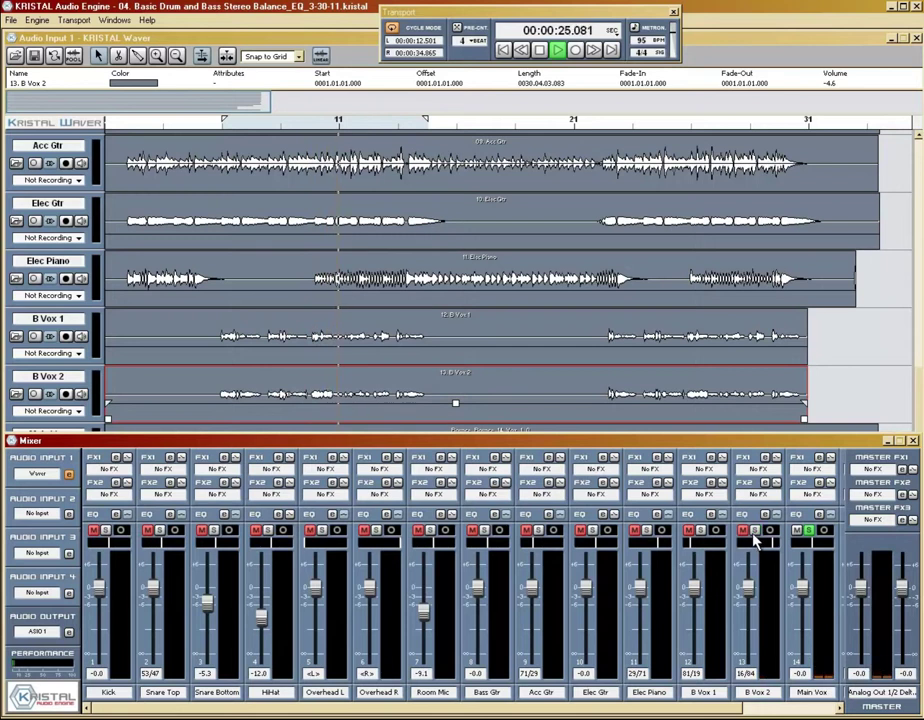
left_click(809, 530)
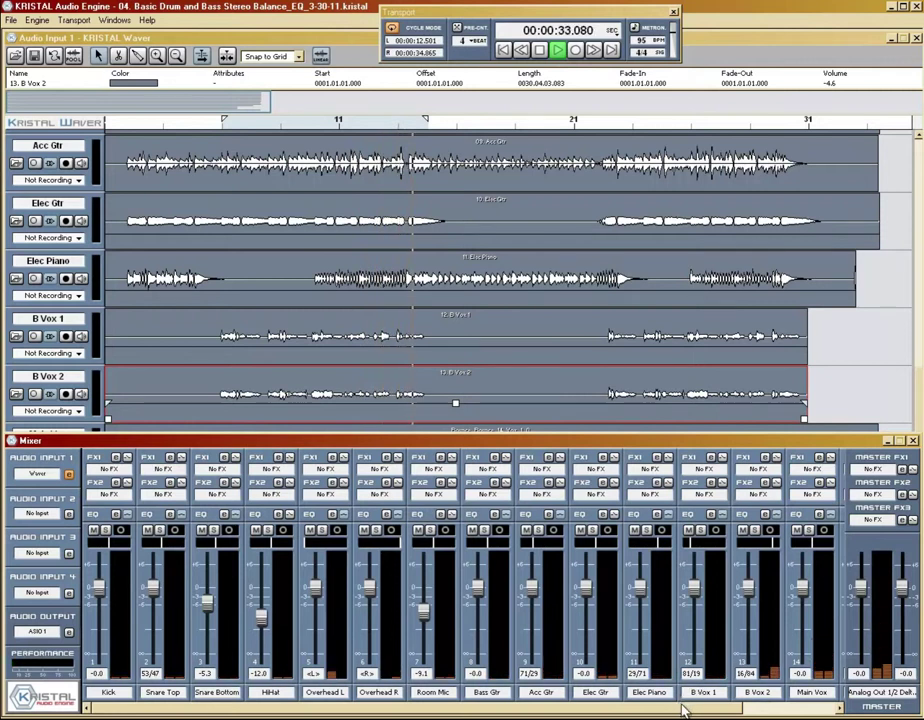
Step: Turn off cycle mode, let the full mix play on to the end of the song, and stop playback
left_click_drag(683, 706, 790, 712)
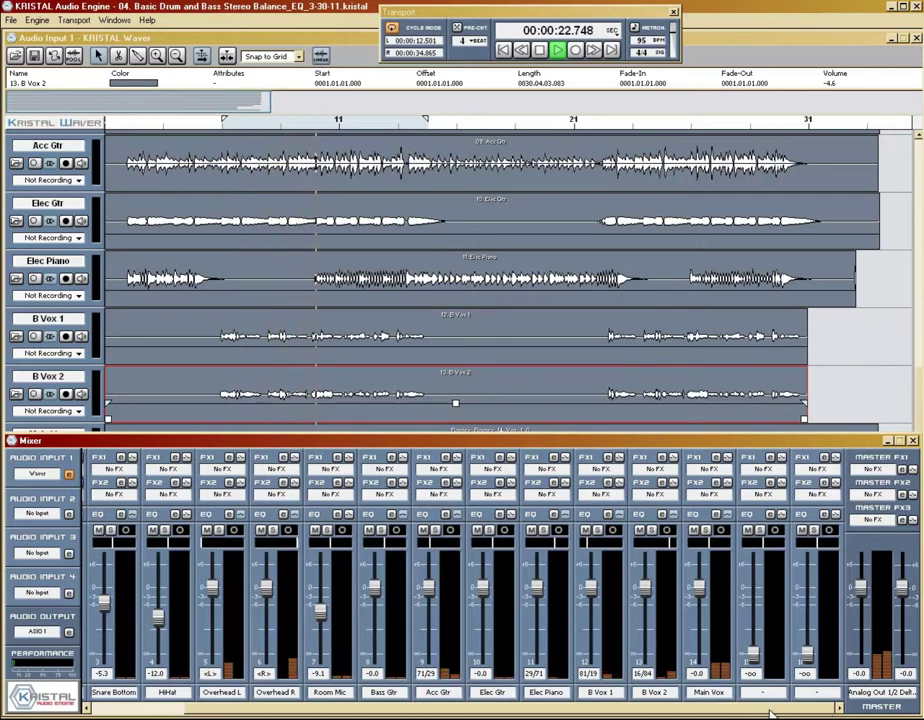
left_click_drag(770, 713, 557, 714)
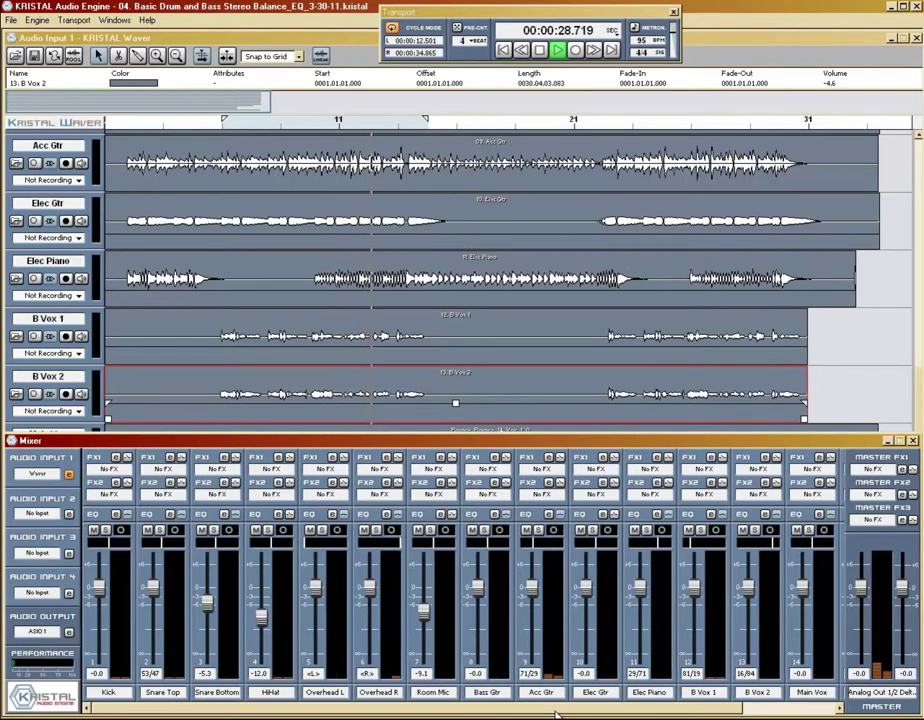
left_click(637, 428)
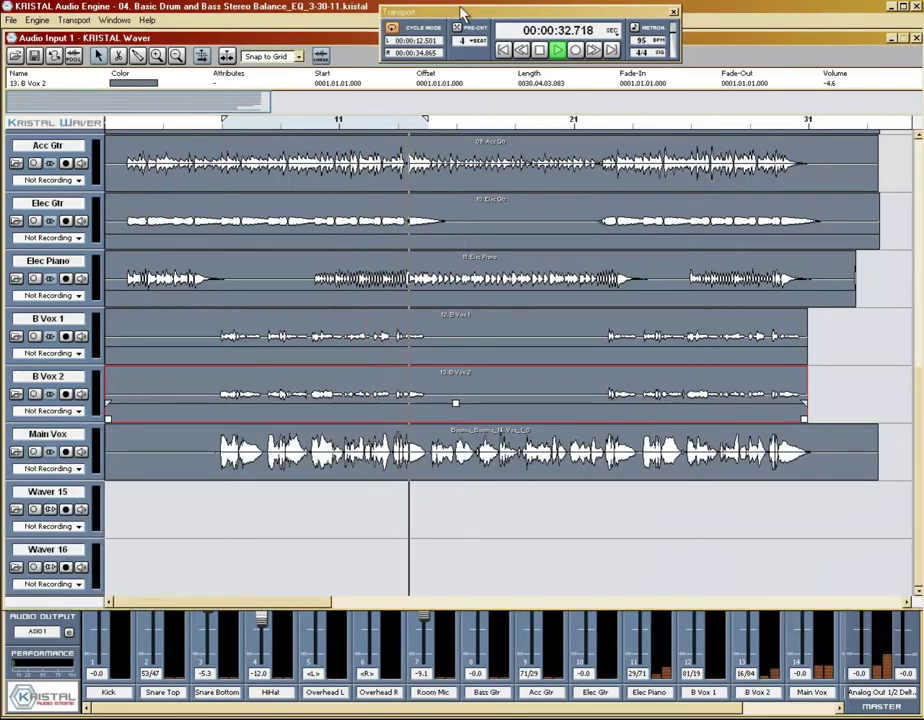
left_click(394, 32)
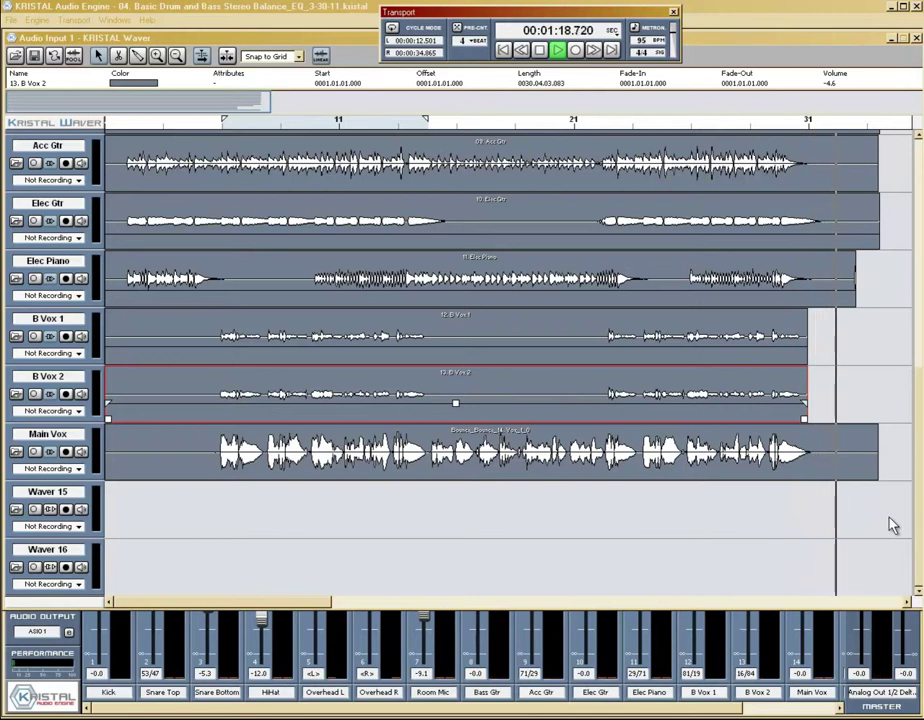
key("space")
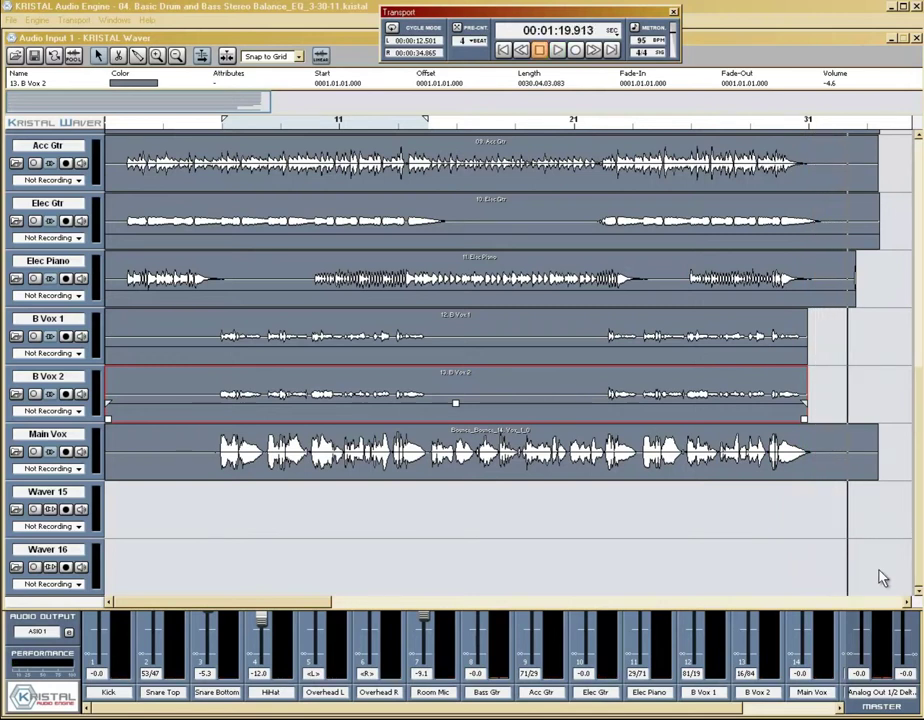
left_click(884, 630)
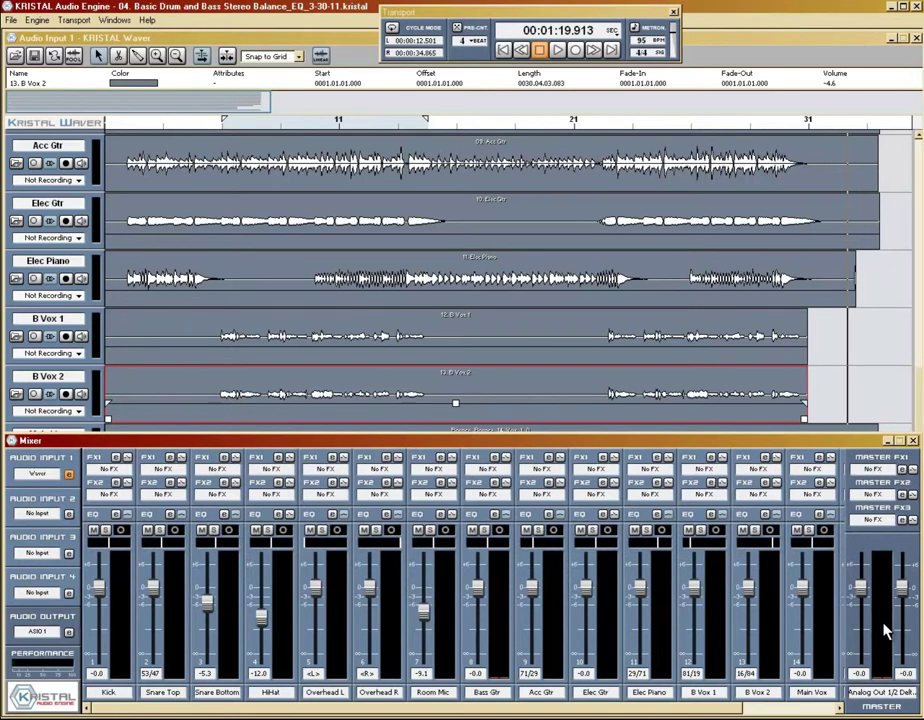